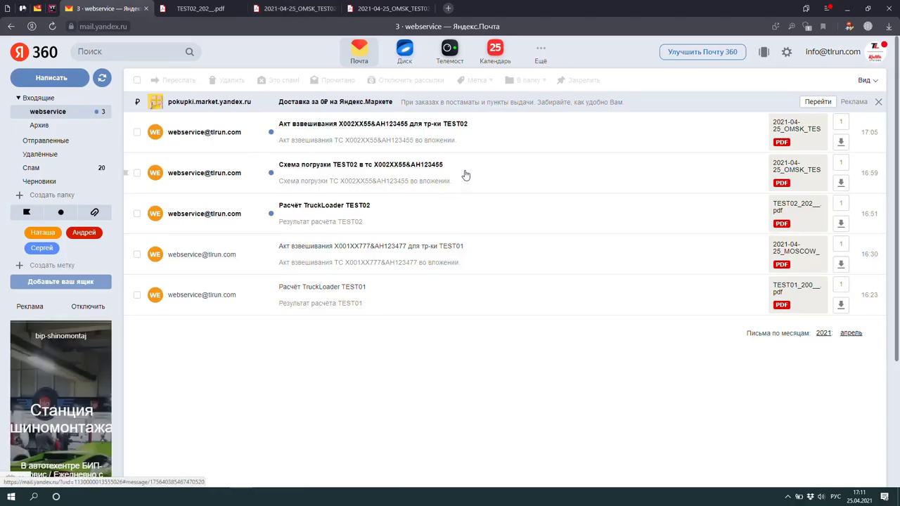
# View the TEST02 loading scheme PDF, return to the webservice mail folder, and open the other 2021-04-25_OMSK_TEST02 PDF.
pyautogui.click(288, 9)
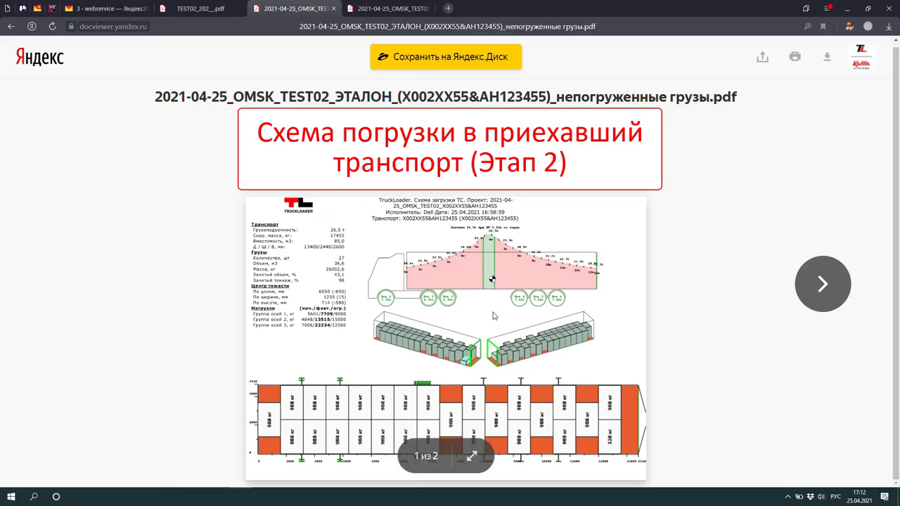
pyautogui.click(116, 9)
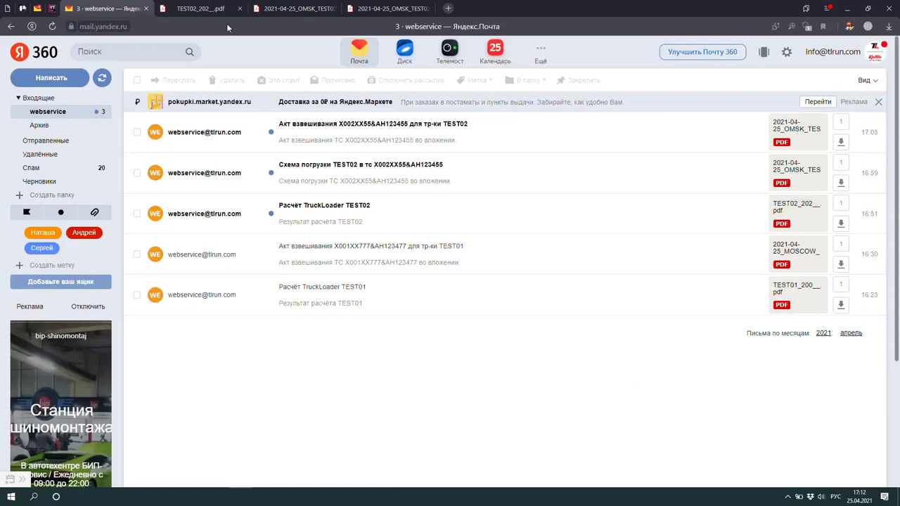
pyautogui.click(389, 9)
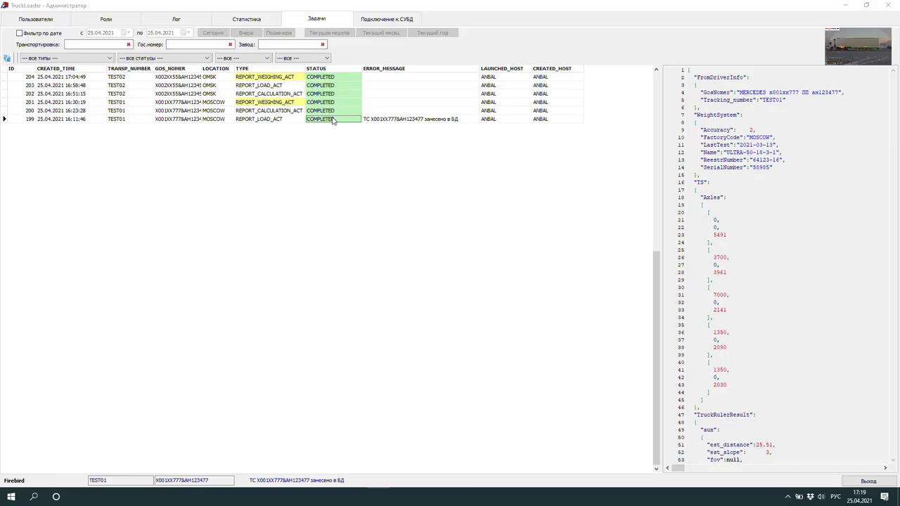
# In TruckLoader Administrator, check the message of task 199 and view its TRUCKRULER vehicle photo at full size.
pyautogui.click(366, 119)
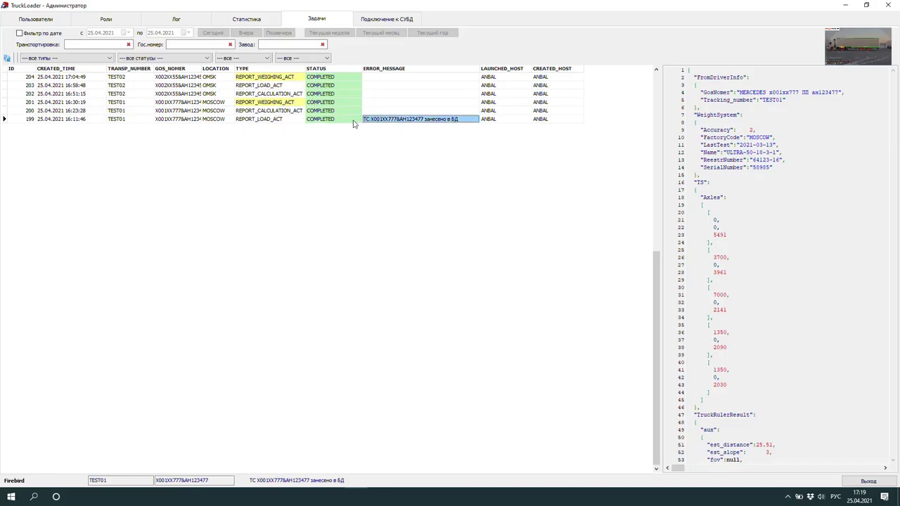
pyautogui.click(849, 47)
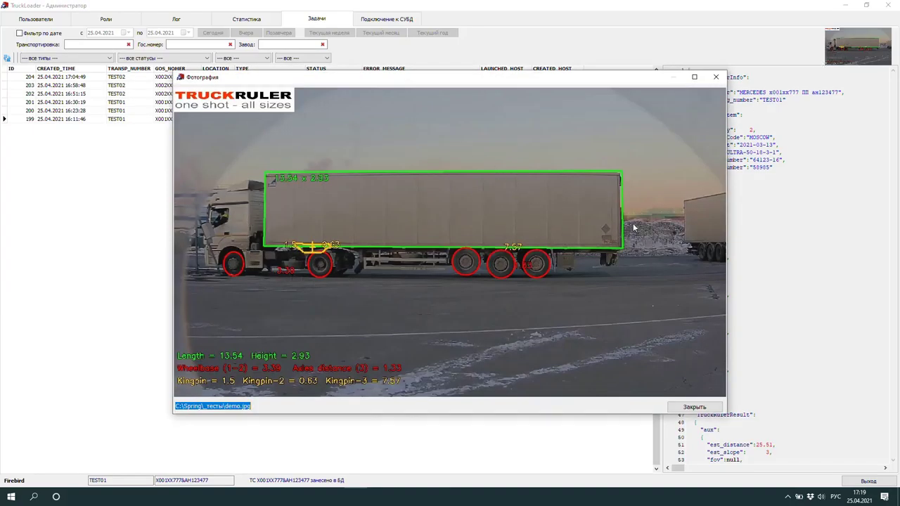
pyautogui.click(715, 76)
# Review the request data of tasks 200 to 204 for the TEST01 and TEST02 shipments.
pyautogui.click(355, 110)
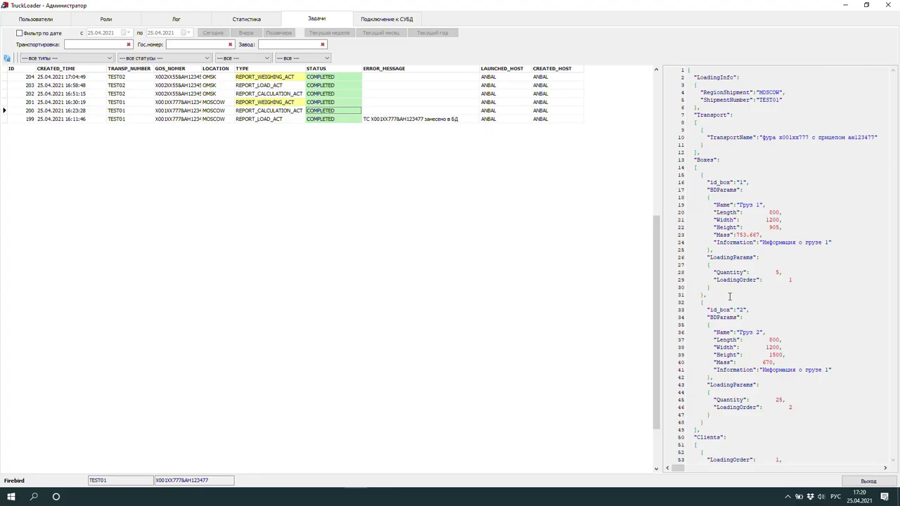
pyautogui.click(329, 103)
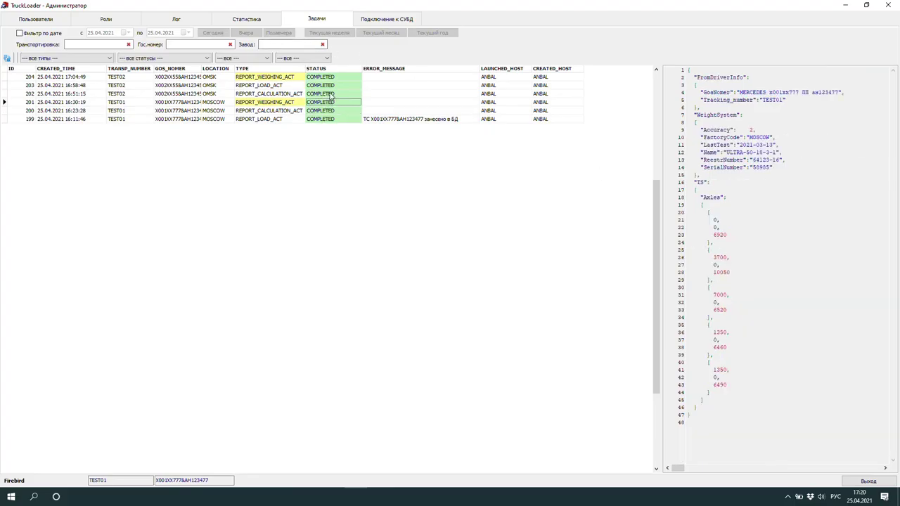
pyautogui.click(331, 94)
pyautogui.click(333, 85)
pyautogui.click(335, 78)
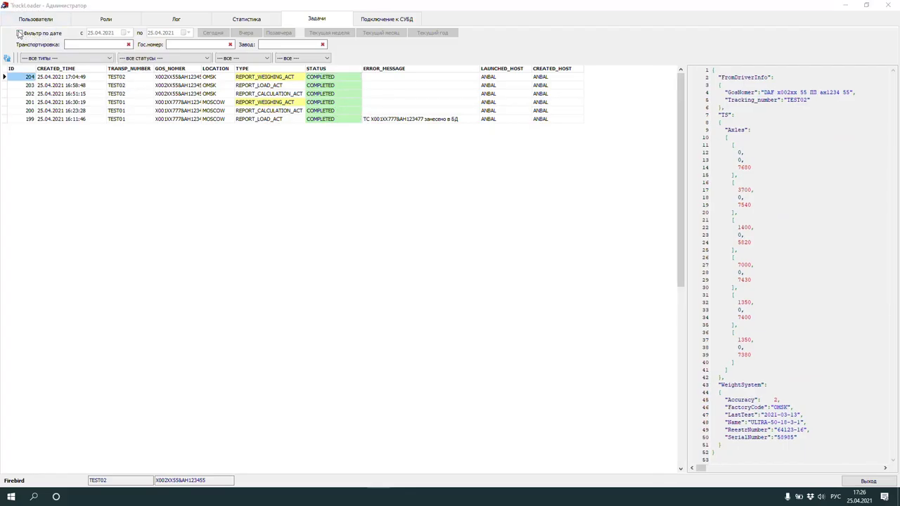
# Enable the date filter for 25.04.2021 and filter the tasks by REPORT_CALCULATION_ACT and by REPORT_WEIGHING_ACT.
pyautogui.click(19, 33)
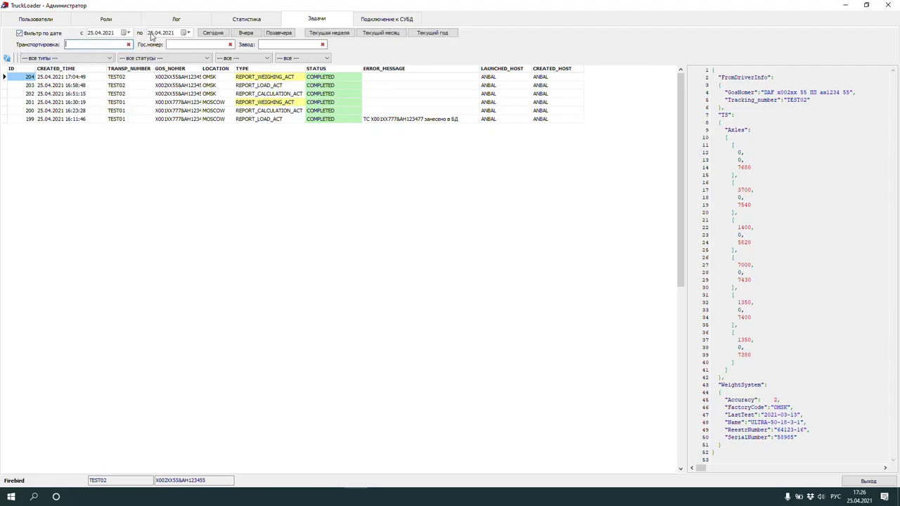
pyautogui.click(193, 44)
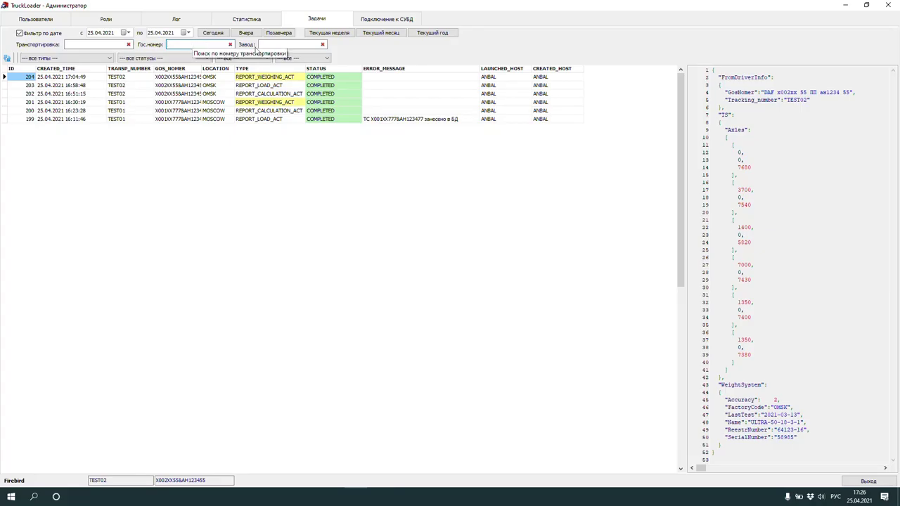
pyautogui.click(105, 58)
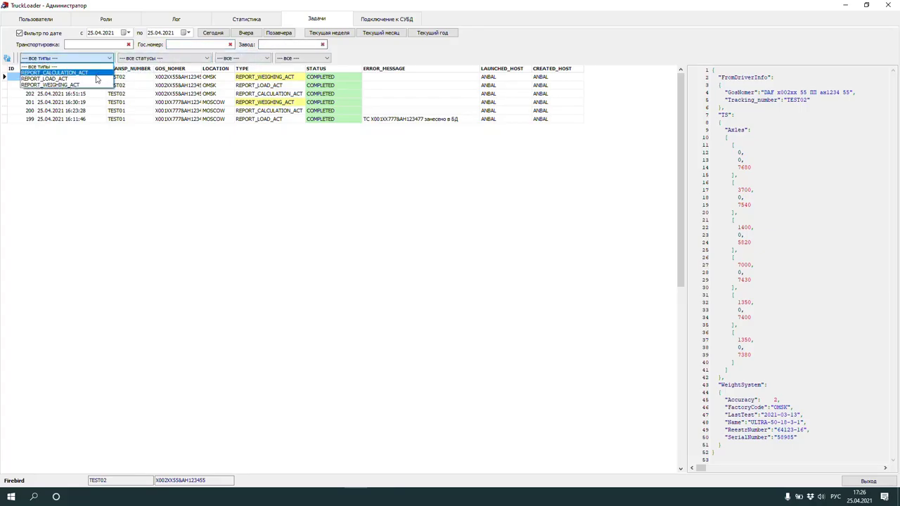
pyautogui.click(97, 73)
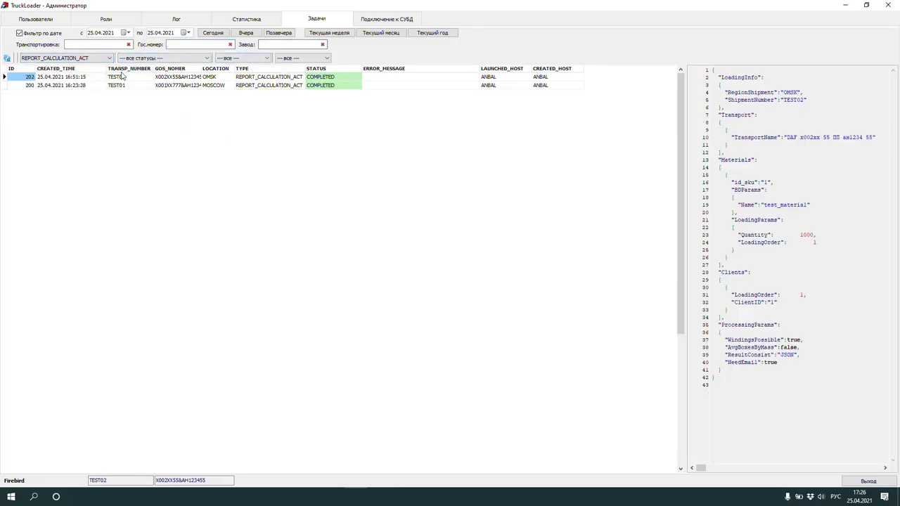
pyautogui.click(111, 58)
pyautogui.click(112, 81)
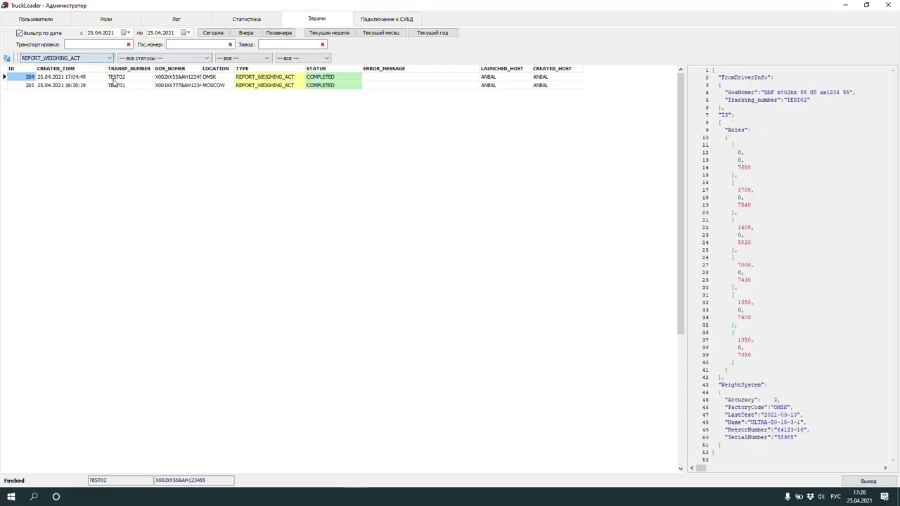
# Compare the calculated, actual and permitted axle loads of the TEST01 and TEST02 shipments in the statistics.
pyautogui.click(260, 22)
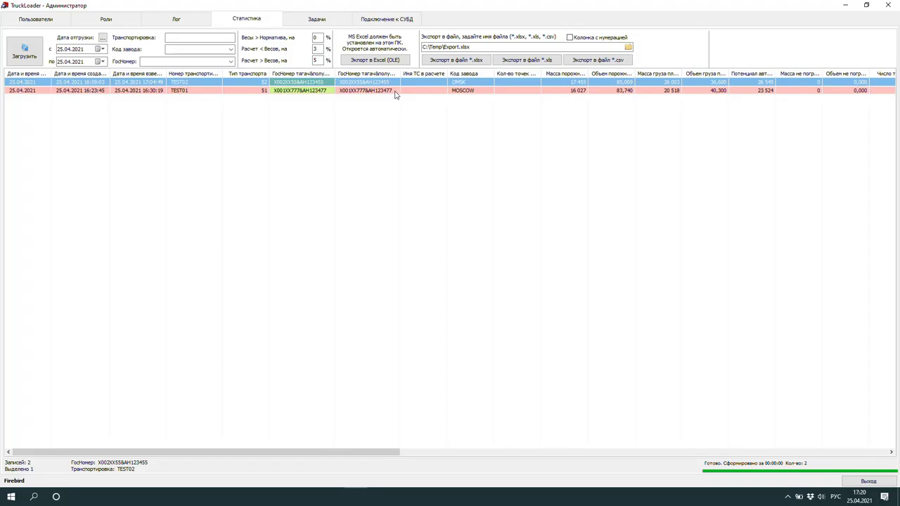
pyautogui.click(394, 91)
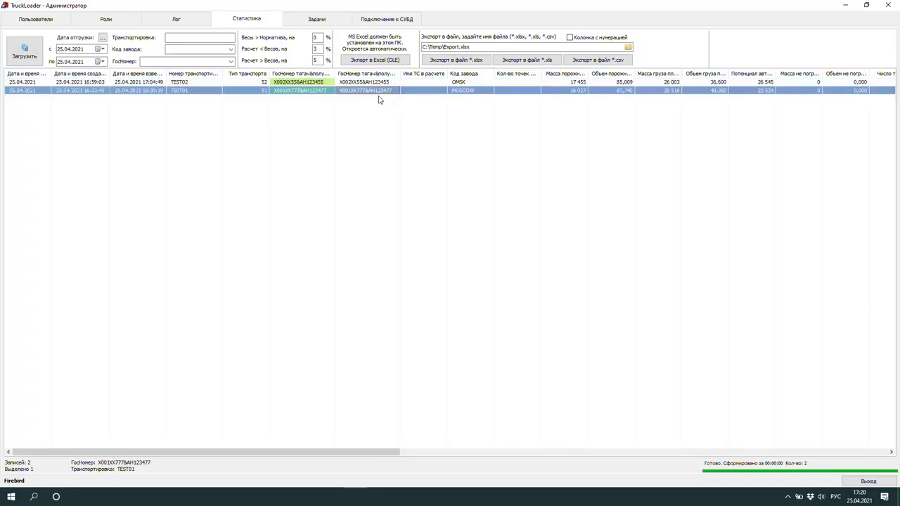
pyautogui.moveTo(359, 452); pyautogui.dragTo(666, 478)
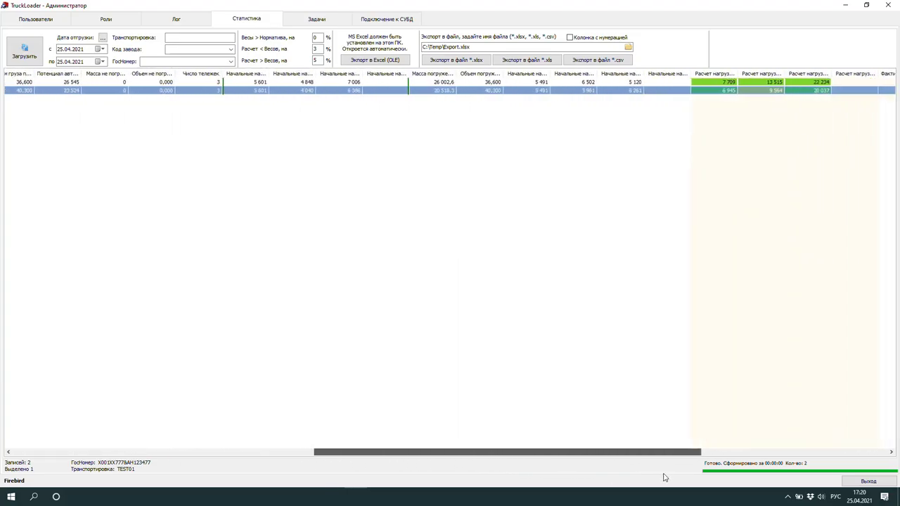
pyautogui.click(762, 82)
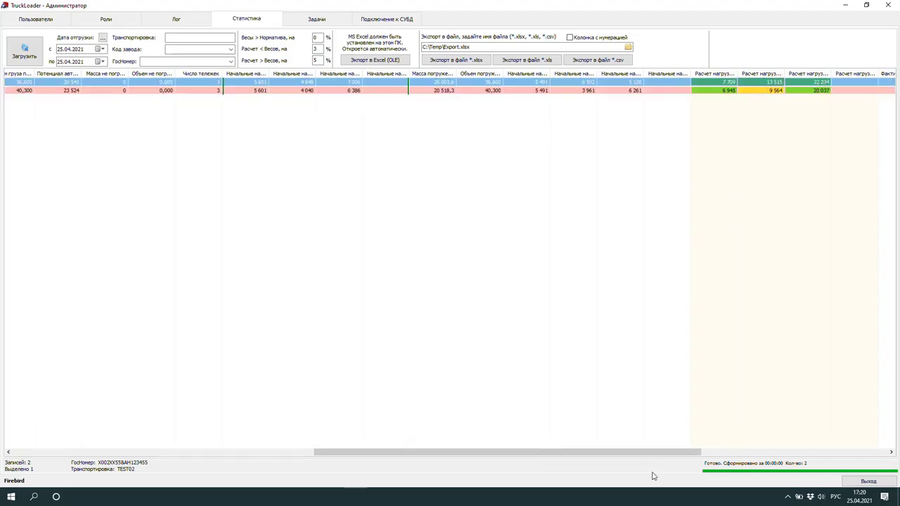
pyautogui.moveTo(655, 461); pyautogui.dragTo(798, 429)
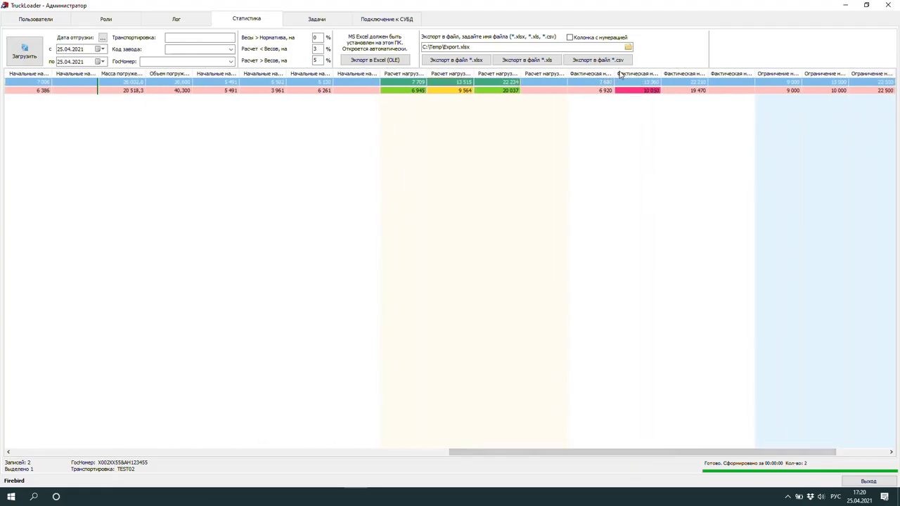
pyautogui.click(602, 93)
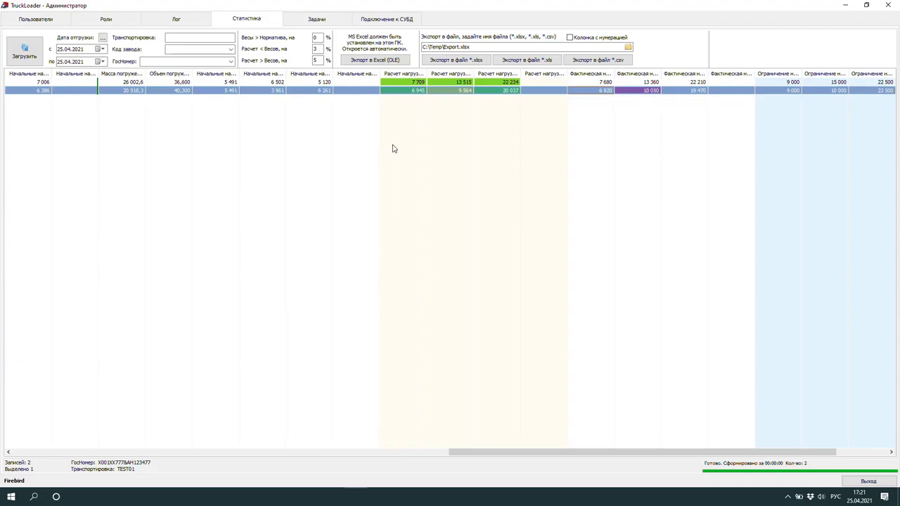
pyautogui.click(455, 83)
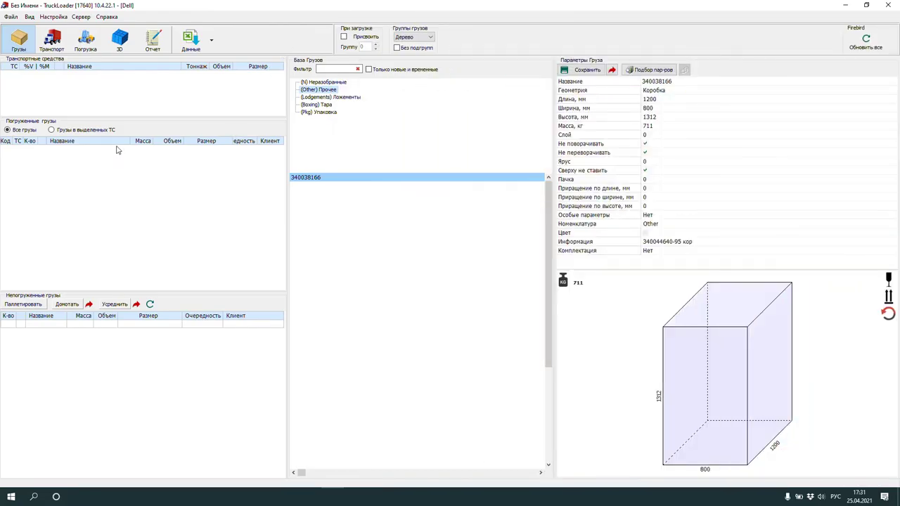
# In the main TruckLoader program, find the saved shipment calculations and load the TEST02 one dated 25.04.2021 16:51:28.
pyautogui.click(54, 17)
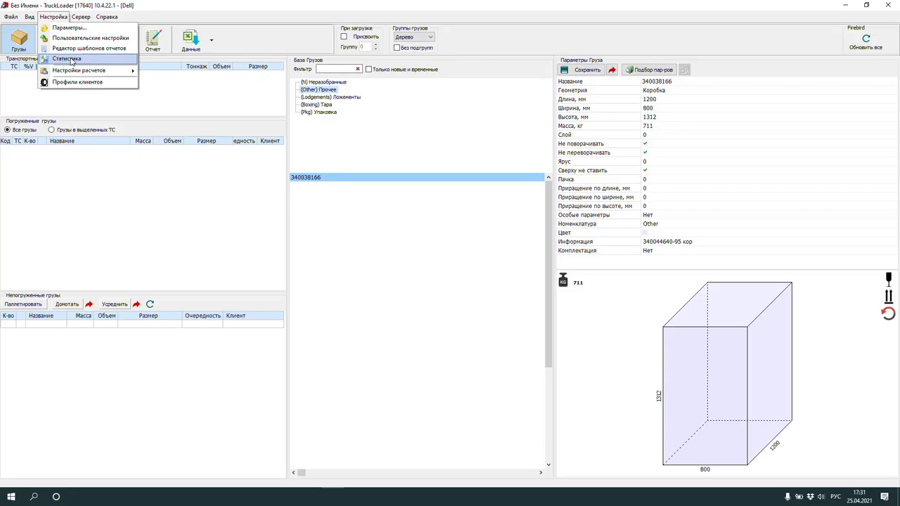
pyautogui.click(12, 17)
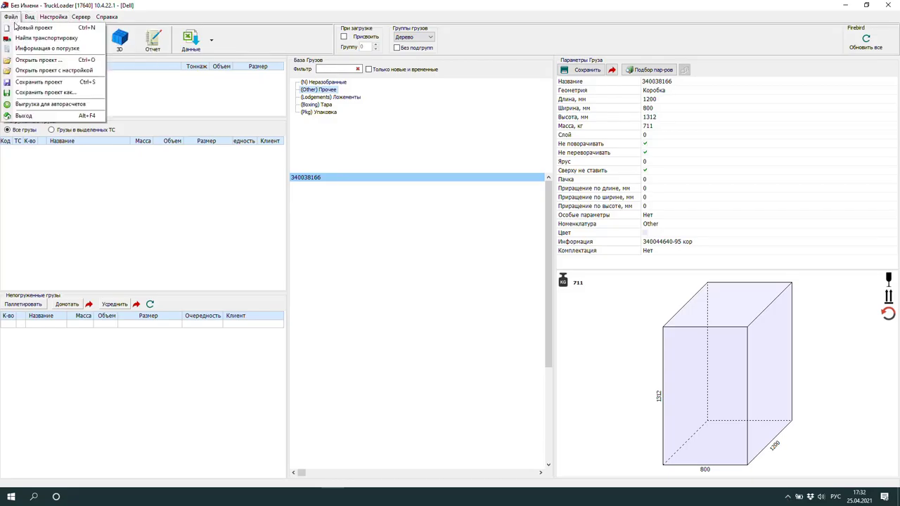
pyautogui.click(30, 38)
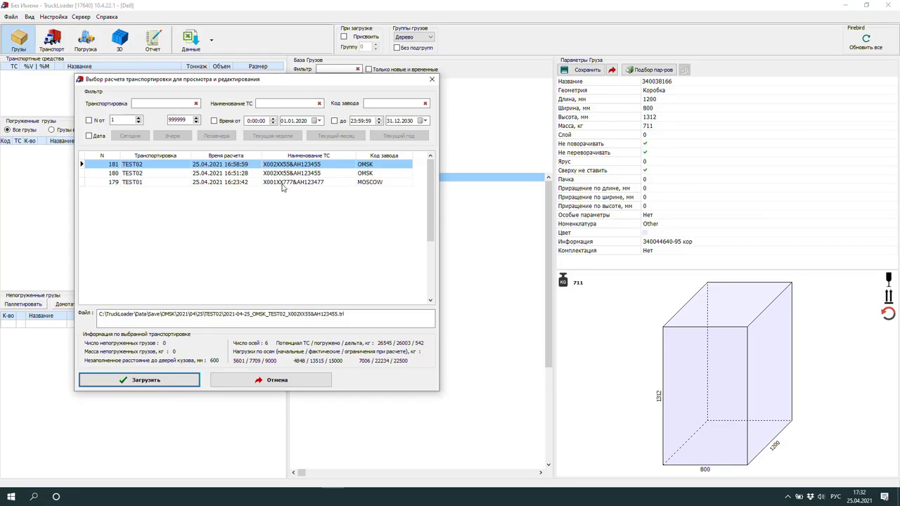
pyautogui.click(283, 183)
pyautogui.click(283, 174)
pyautogui.click(283, 165)
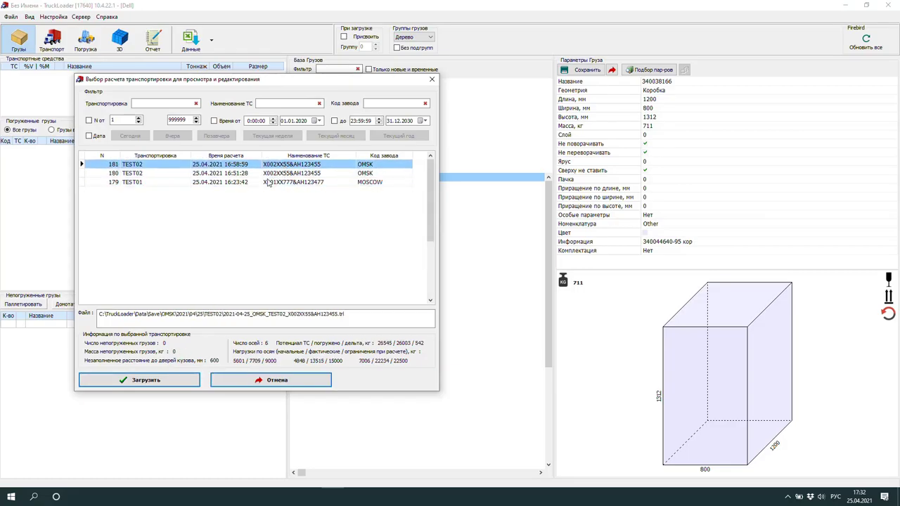
pyautogui.click(186, 173)
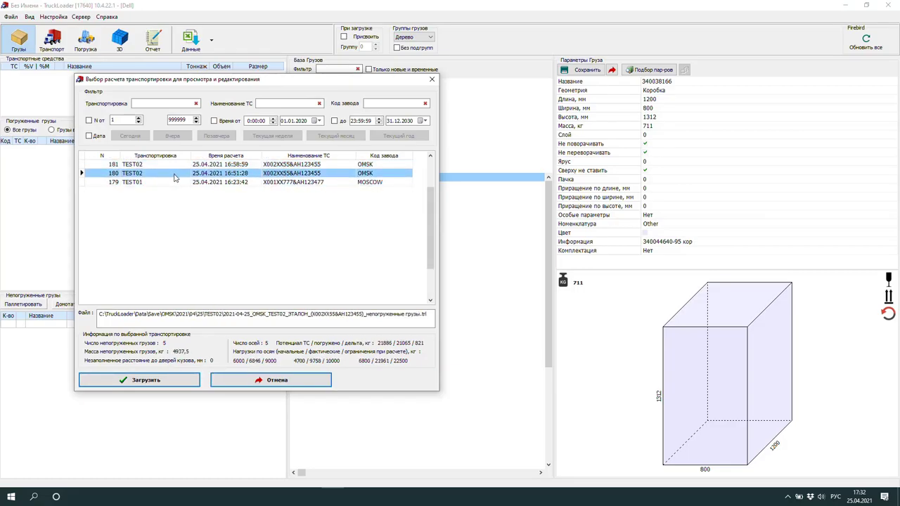
pyautogui.click(172, 381)
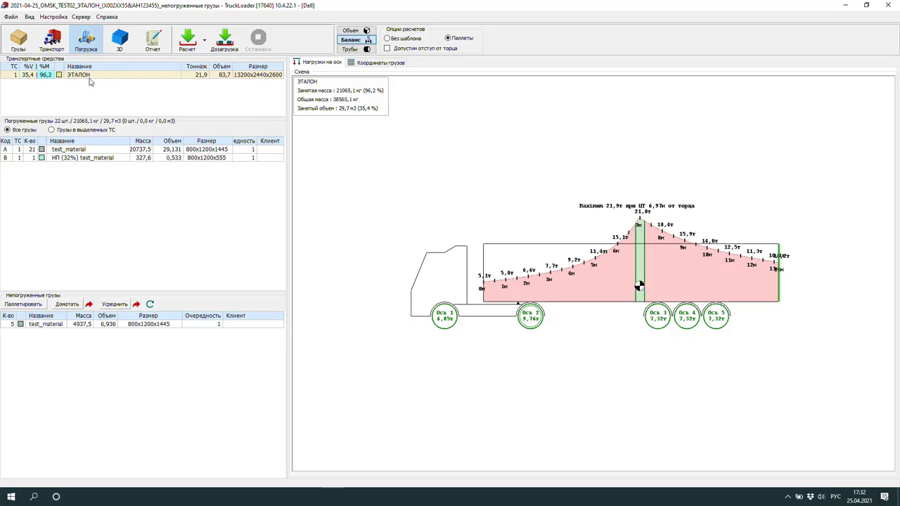
# Load the TEST02 shipment calculation dated 25.04.2021 16:58:59 and call up its report.
pyautogui.click(10, 16)
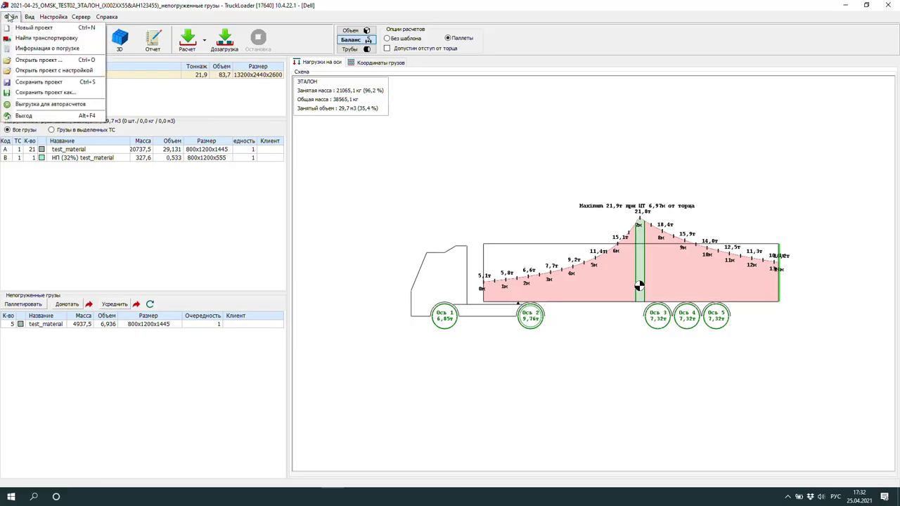
pyautogui.click(16, 38)
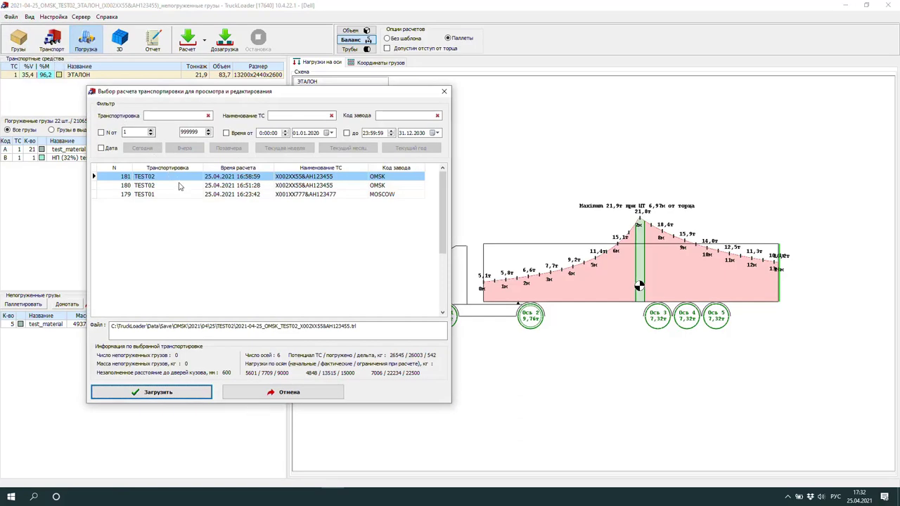
pyautogui.click(177, 393)
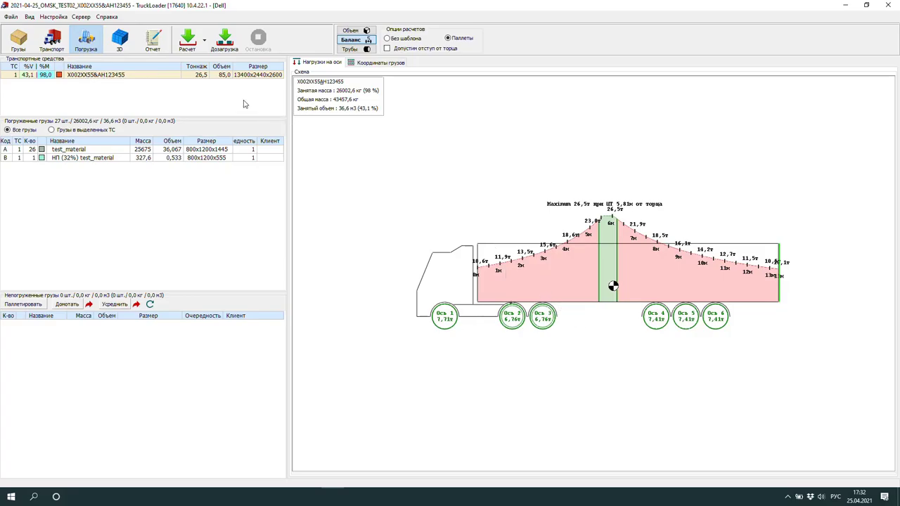
pyautogui.click(161, 44)
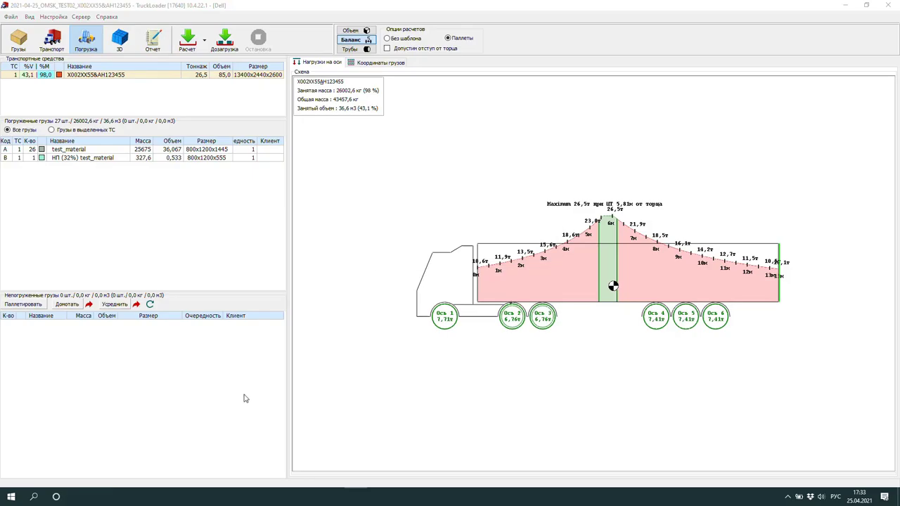
# In the 3D view, reposition the НП (32%) test_material pallet and the neighbouring test_material pallets at the rear of the trailer.
pyautogui.click(120, 41)
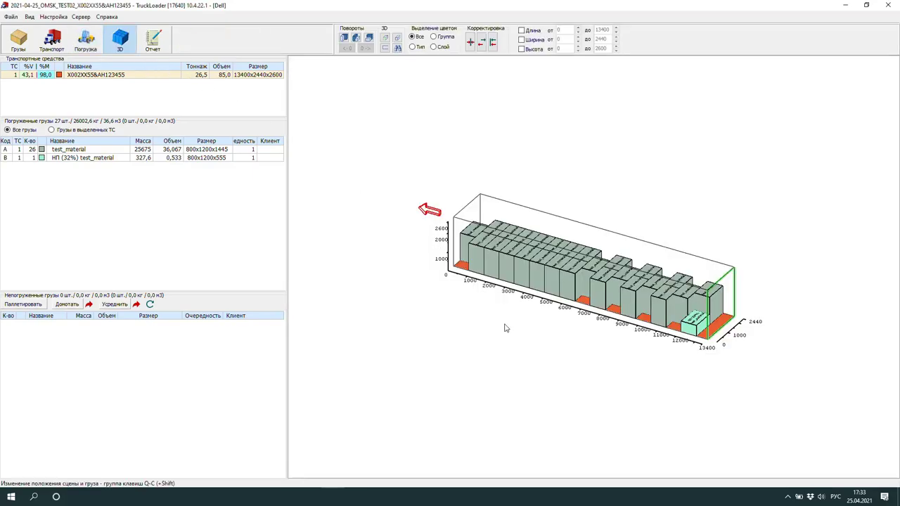
pyautogui.scroll(3, 555, 388)
pyautogui.scroll(2, 555, 388)
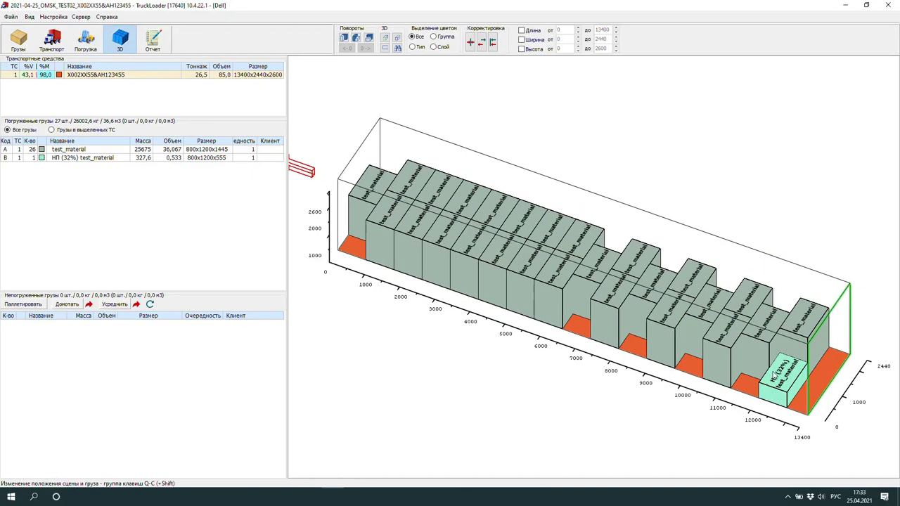
pyautogui.click(796, 377)
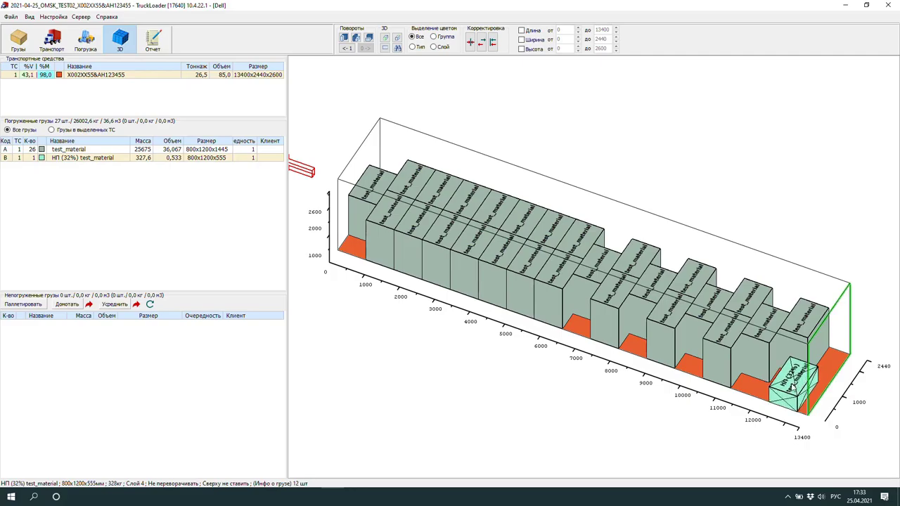
pyautogui.moveTo(778, 358); pyautogui.dragTo(774, 335)
pyautogui.click(791, 369)
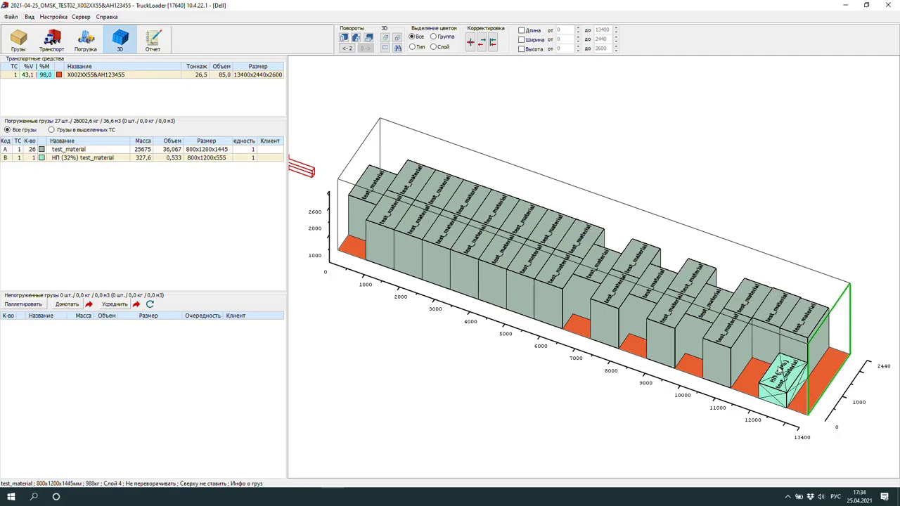
pyautogui.moveTo(791, 369); pyautogui.dragTo(808, 330)
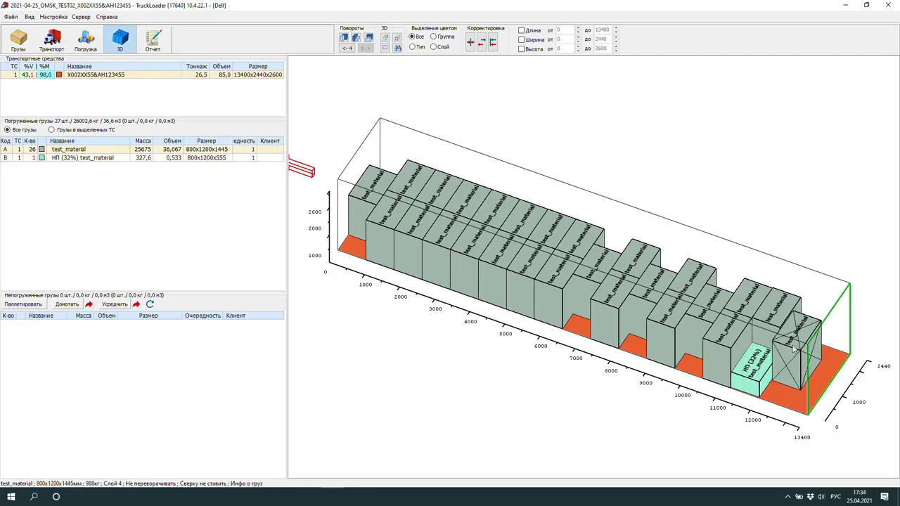
# Call up the report for the adjusted loading plan and open the weighing statistics of its vehicle.
pyautogui.click(155, 41)
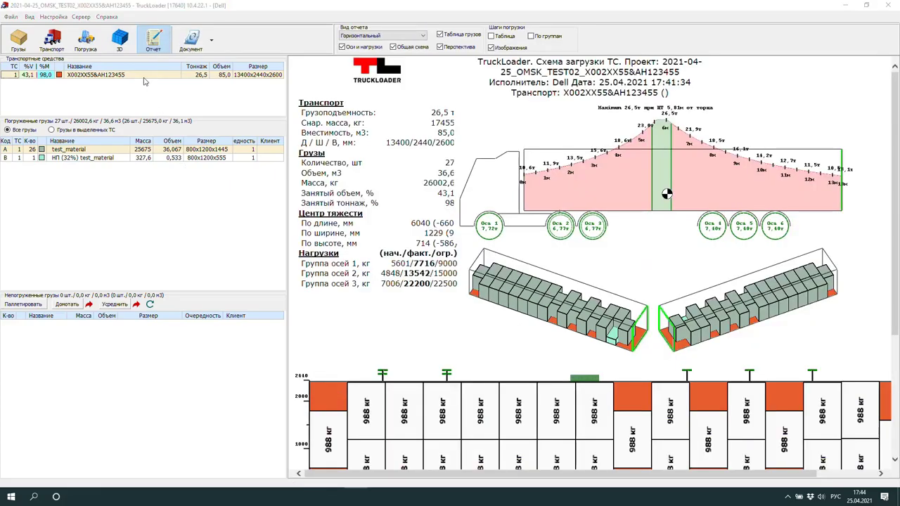
pyautogui.rightClick(143, 76)
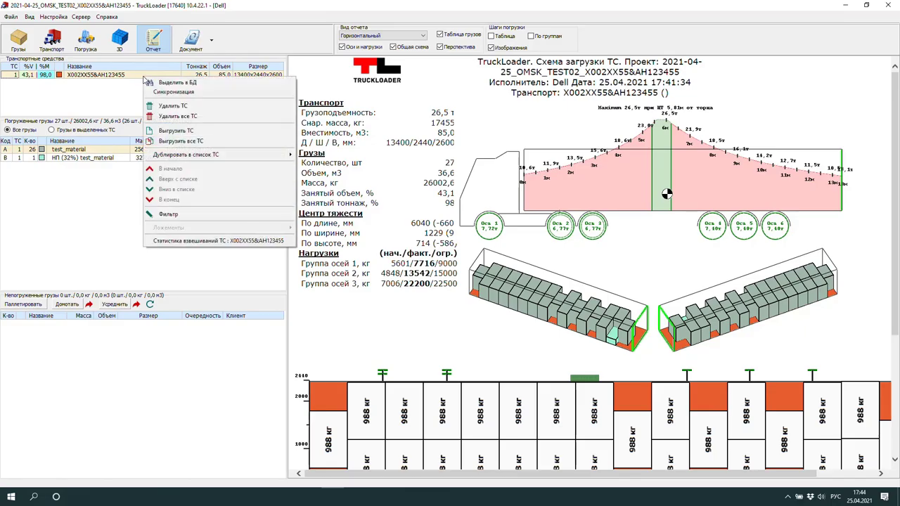
pyautogui.click(216, 241)
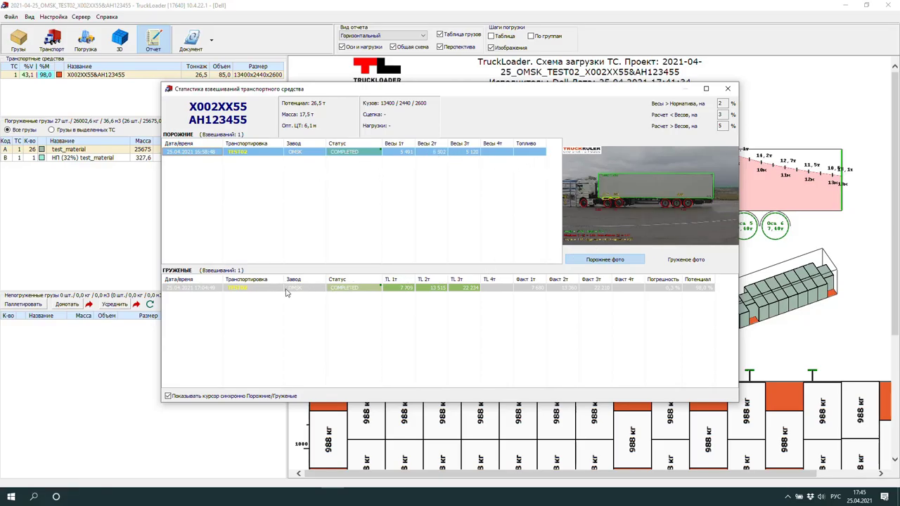
# Review the loaded and empty TEST02 weighing records, and view the empty truck's photo enlarged before closing it.
pyautogui.click(414, 290)
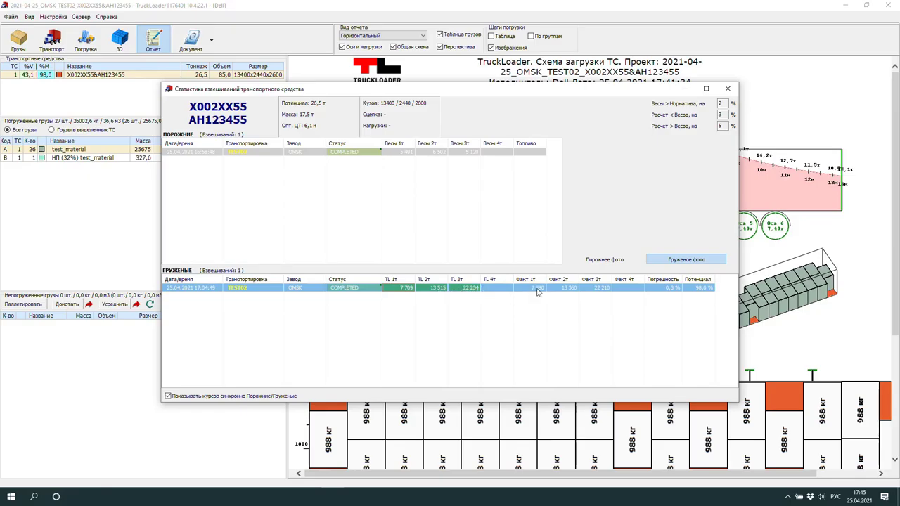
pyautogui.click(513, 153)
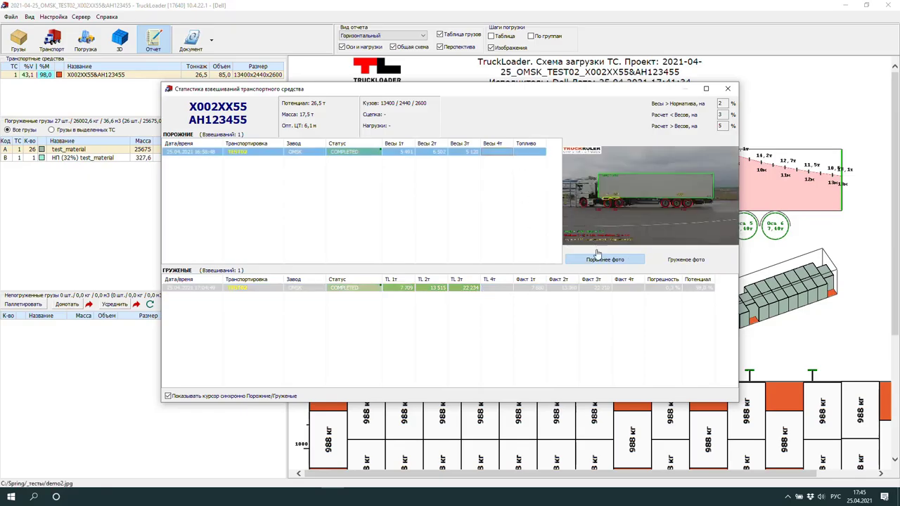
pyautogui.click(631, 226)
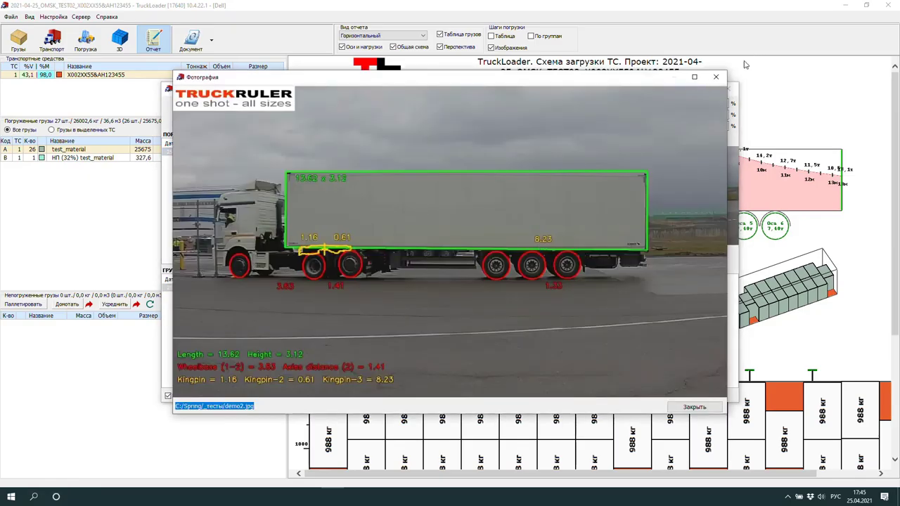
pyautogui.click(715, 77)
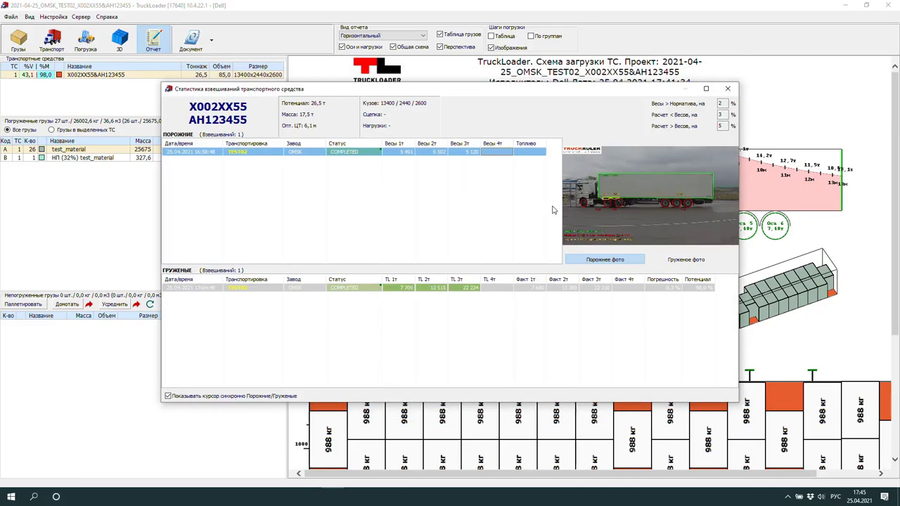